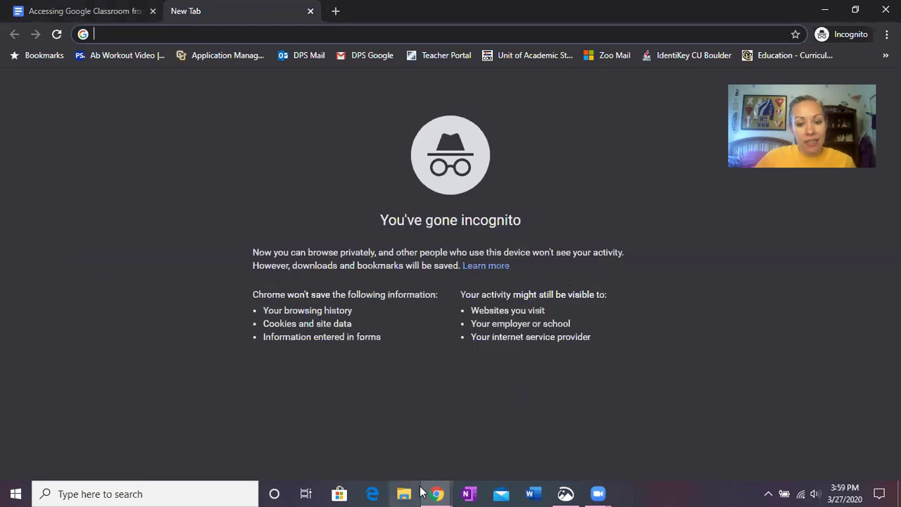
Switch to the 'Accessing Google Classroom from a Chromebook' guide document tab.
{"action": "mouse_move", "coordinate": [437, 493]}
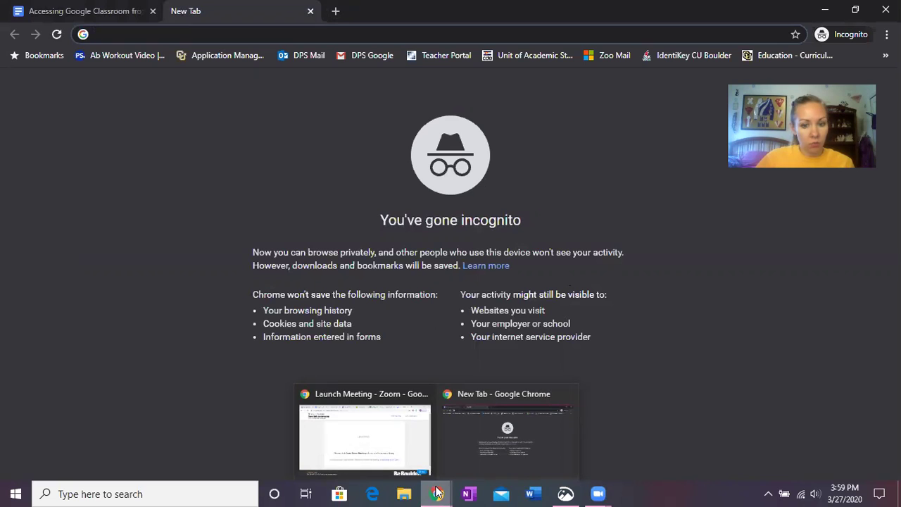
{"action": "left_click", "coordinate": [112, 12]}
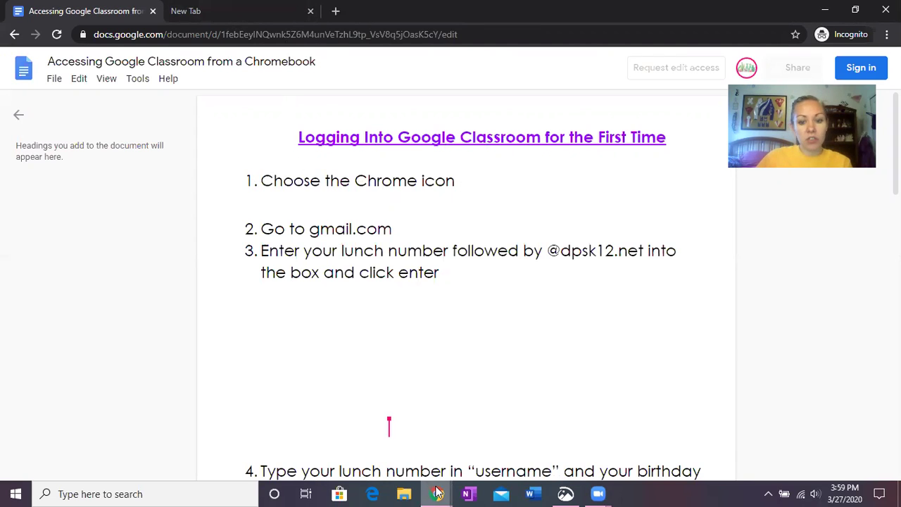
Return from the guide to the blank incognito New Tab.
{"action": "left_click", "coordinate": [207, 14]}
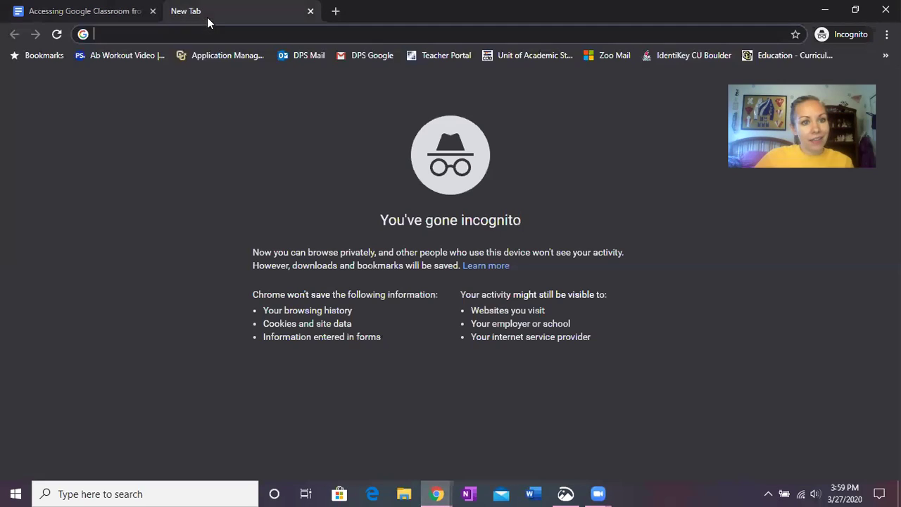
Go to gmail.com and open Google's sign-in page, ready to enter the email address.
{"action": "type", "text": "gmail.com"}
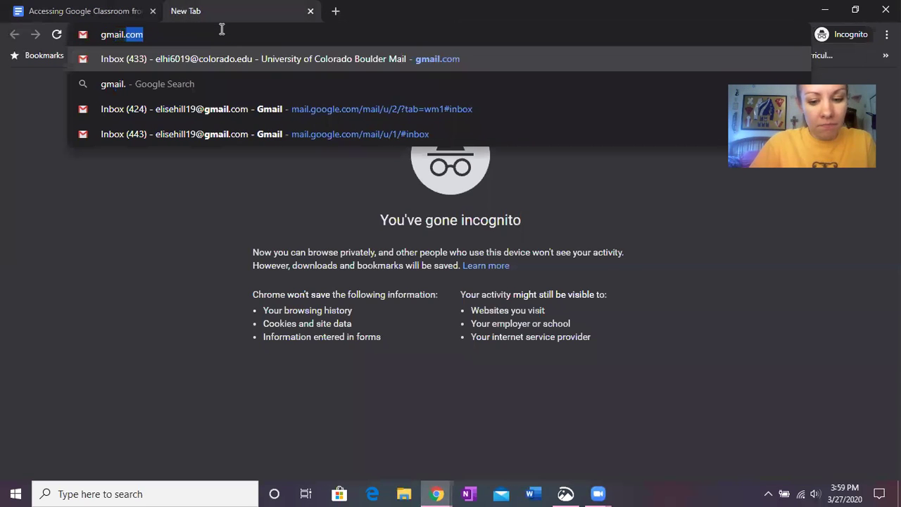
{"action": "key", "text": "Return"}
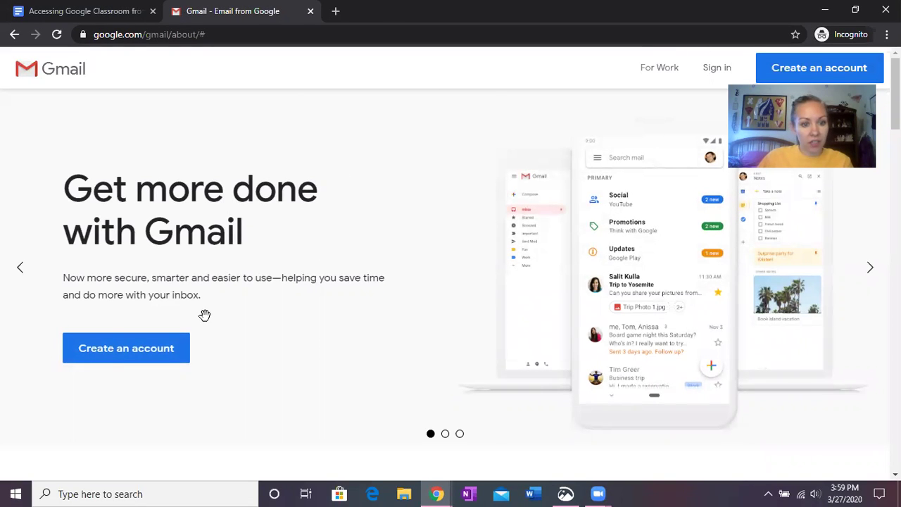
{"action": "left_click", "coordinate": [715, 74]}
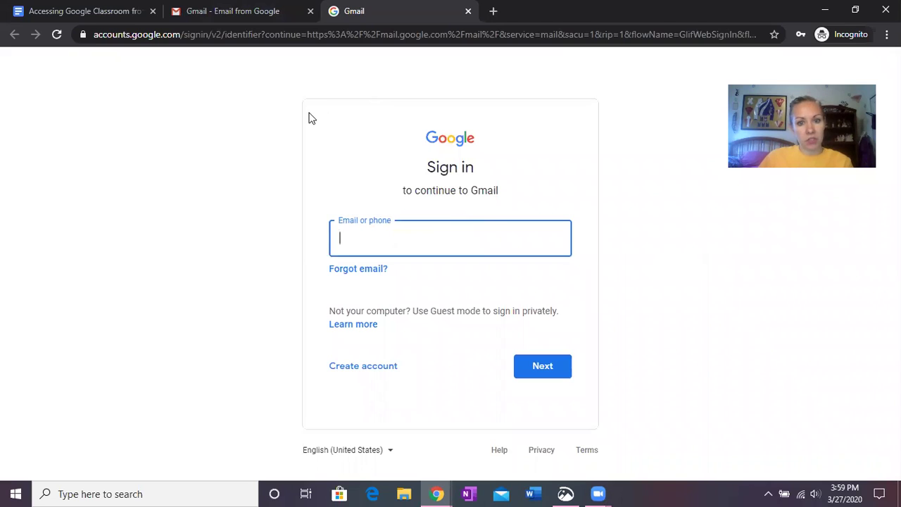
{"action": "left_click", "coordinate": [462, 243]}
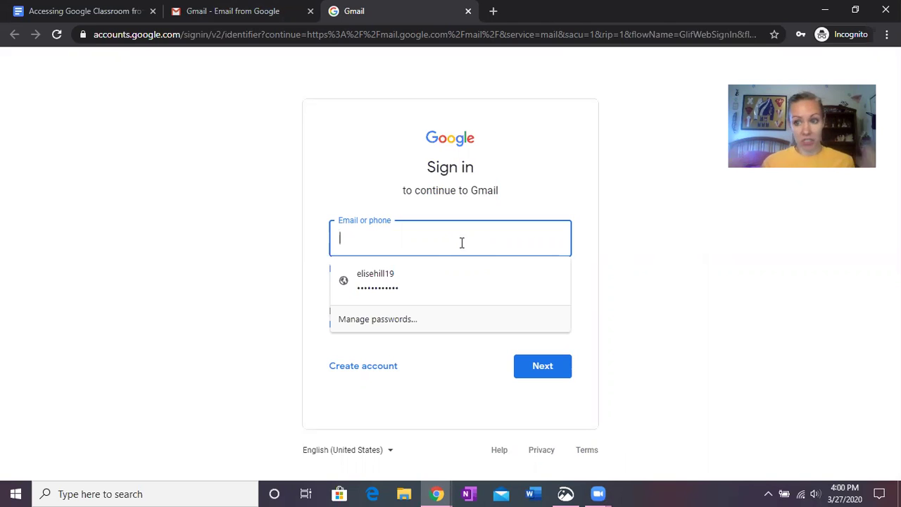
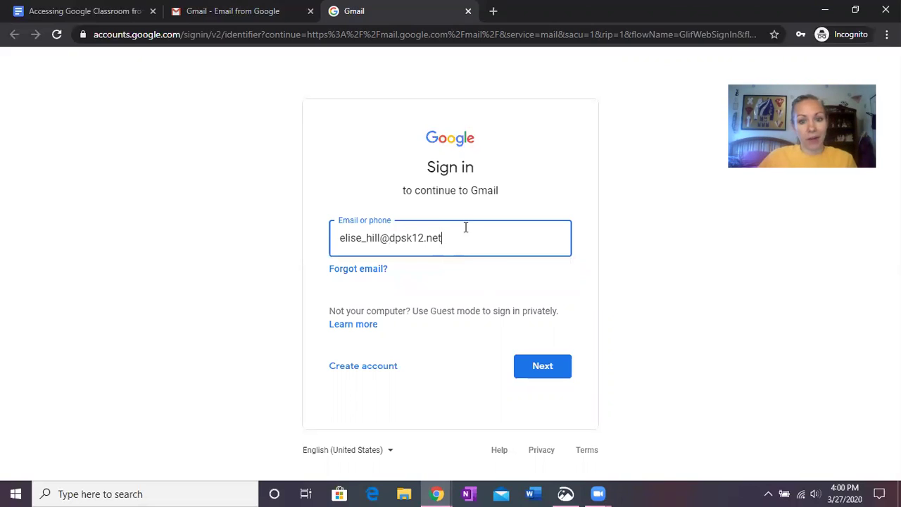
Enter the district dpsk12.net school email address, correcting a typo, and continue with Next.
{"action": "left_click", "coordinate": [443, 240]}
{"action": "left_click_drag", "start_coordinate": [442, 240], "coordinate": [382, 237]}
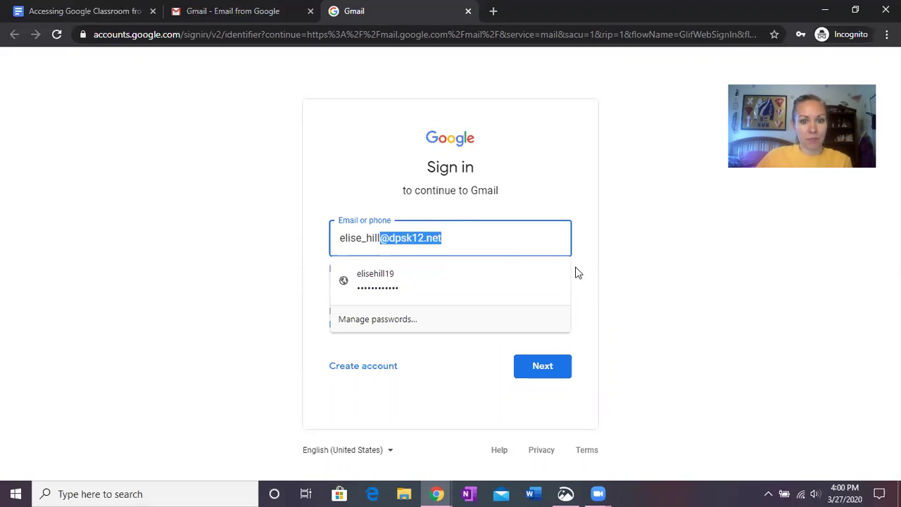
{"action": "left_click", "coordinate": [550, 251]}
{"action": "left_click", "coordinate": [643, 237]}
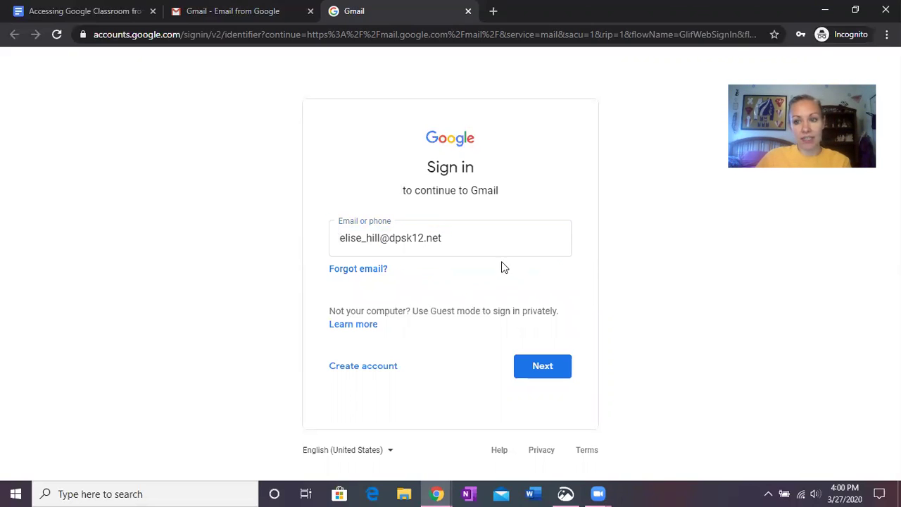
{"action": "left_click", "coordinate": [547, 366]}
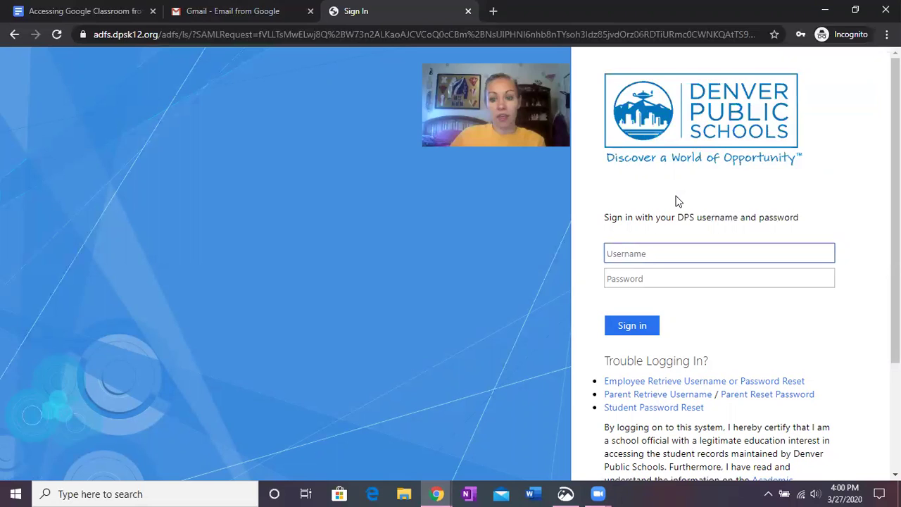
Sign in on the Denver Public Schools page with the DPS username and account password.
{"action": "left_click", "coordinate": [631, 254]}
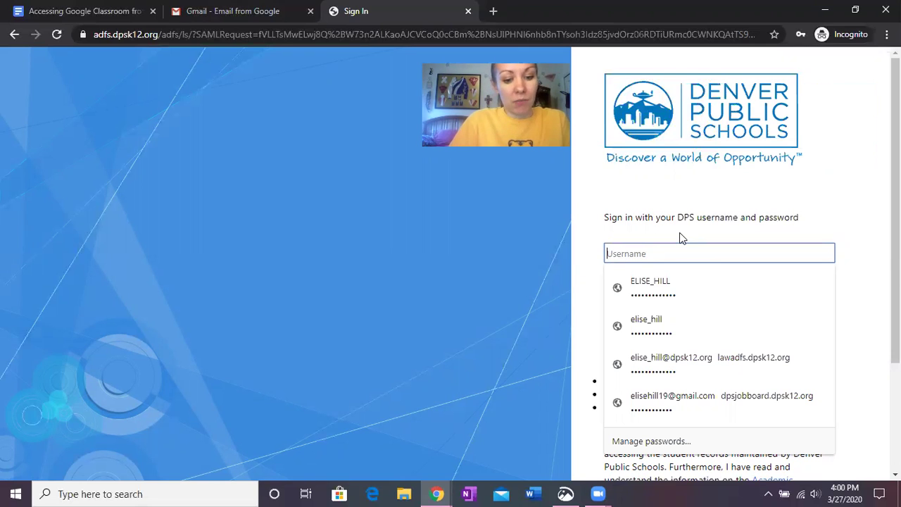
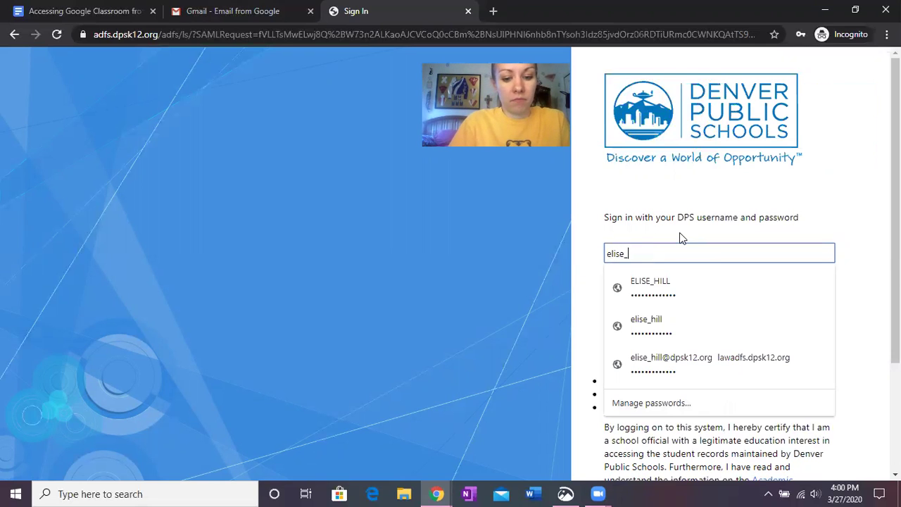
{"action": "left_click", "coordinate": [816, 176]}
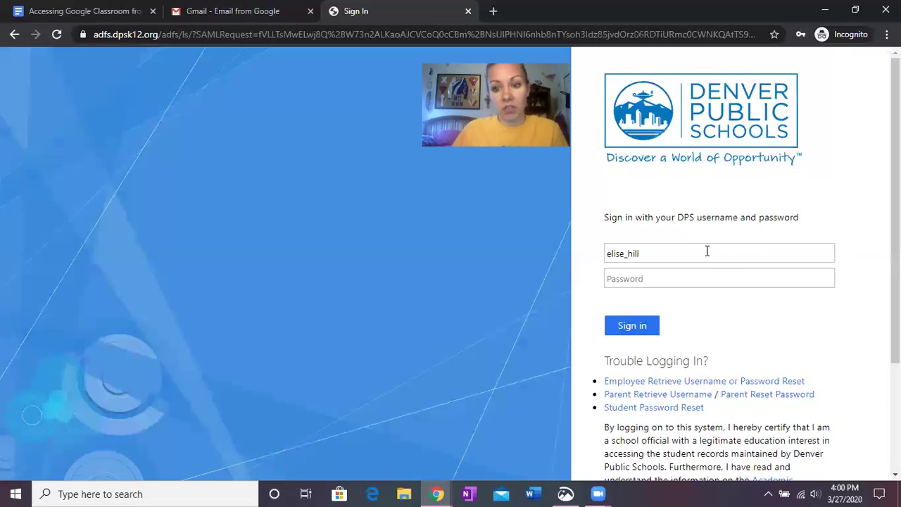
{"action": "left_click", "coordinate": [670, 278]}
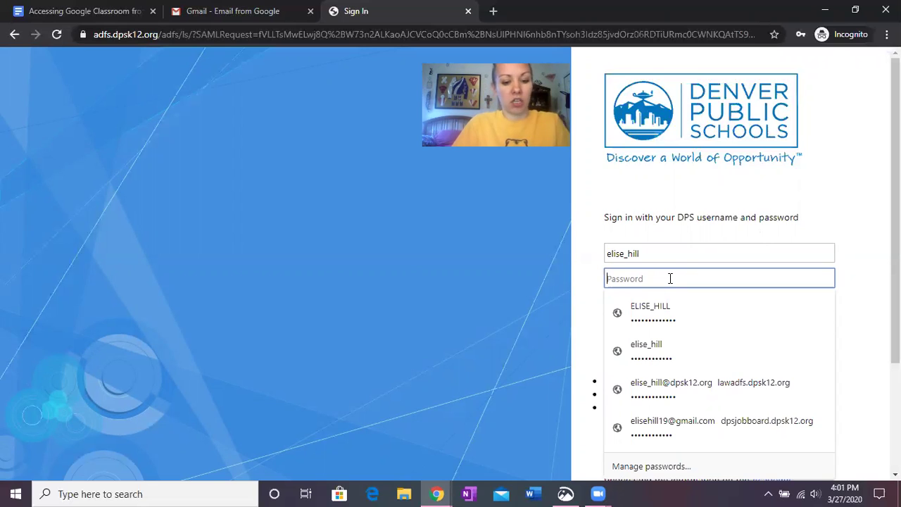
{"action": "type", "text": "•••••••••••••"}
{"action": "key", "text": "Return"}
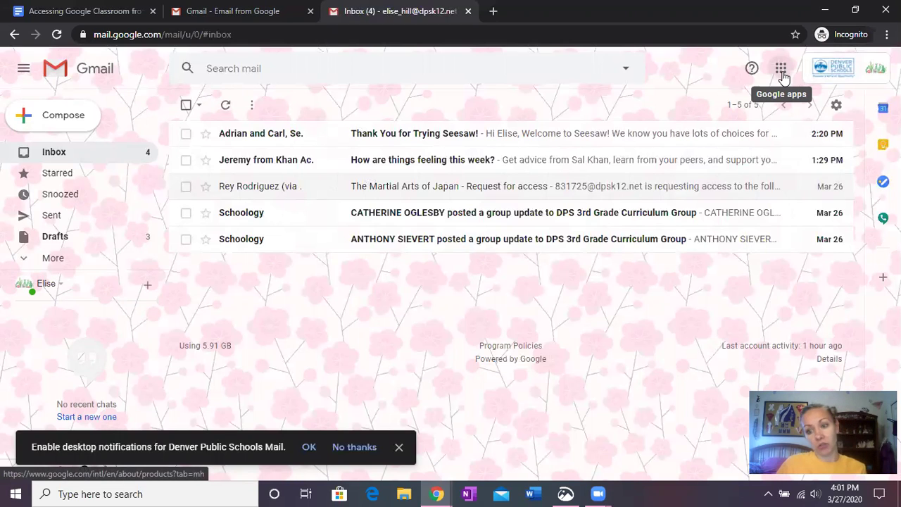
Launch Classroom from the Google apps grid and open the 2019-2020 class.
{"action": "left_click", "coordinate": [780, 72]}
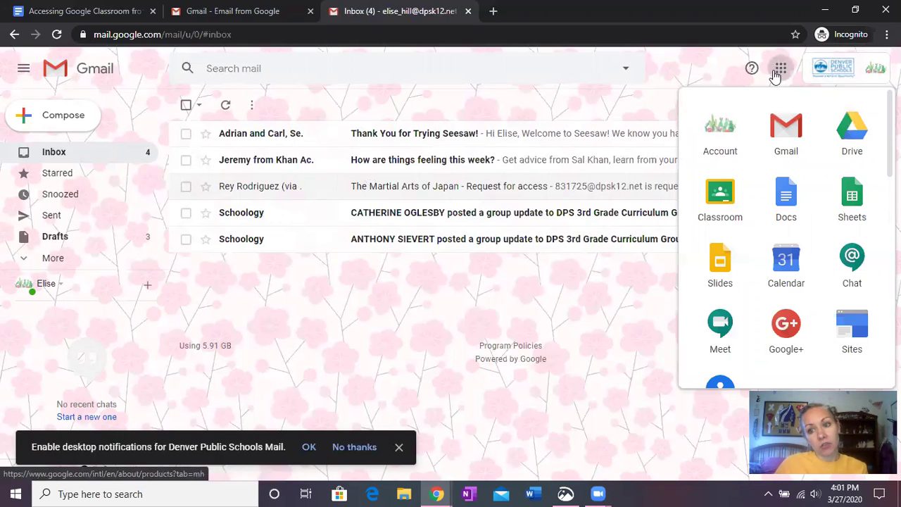
{"action": "scroll", "coordinate": [835, 250], "scroll_direction": "down", "scroll_amount": 1}
{"action": "scroll", "coordinate": [835, 246], "scroll_direction": "up", "scroll_amount": 1}
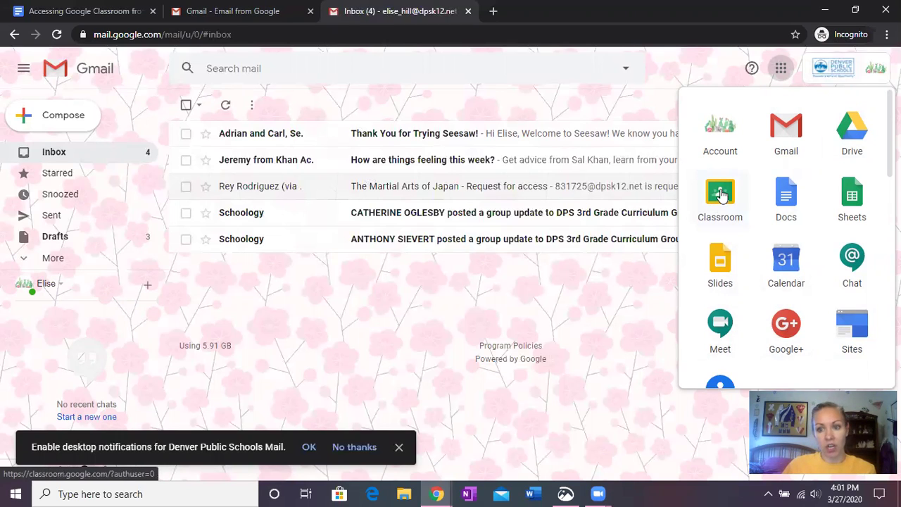
{"action": "left_click", "coordinate": [720, 193]}
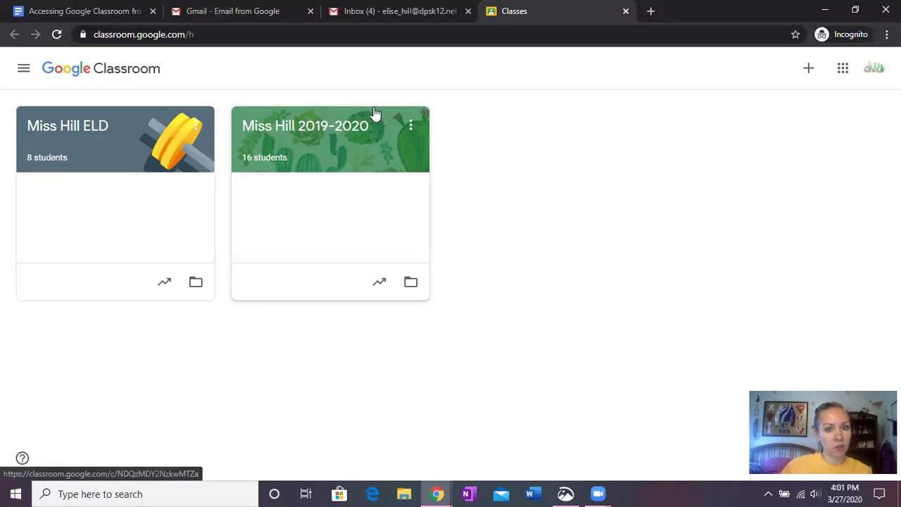
{"action": "left_click", "coordinate": [342, 122]}
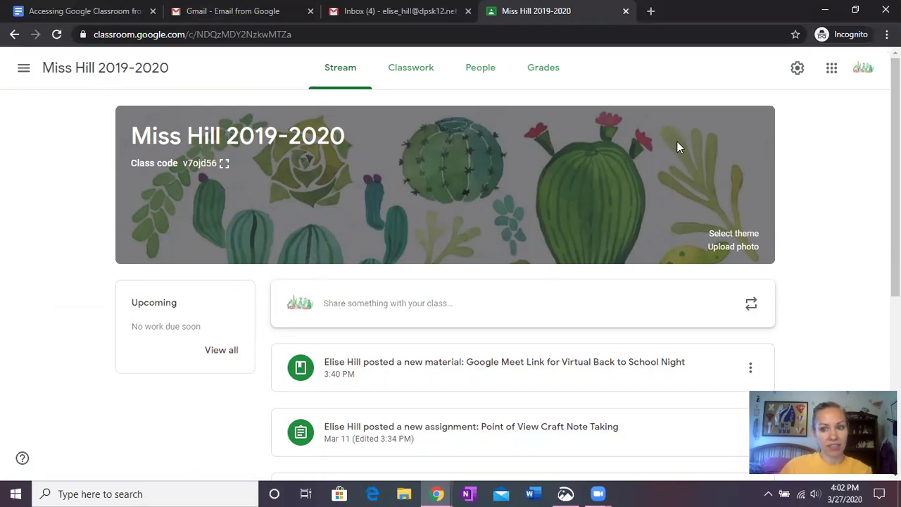
Bookmark the class page as 'Google Classroom', then recheck the saved bookmark's name.
{"action": "left_click", "coordinate": [796, 35]}
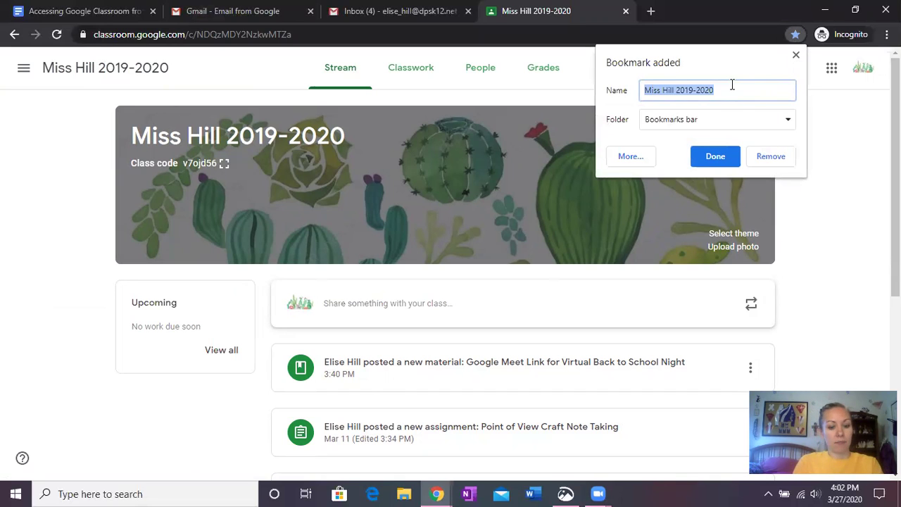
{"action": "type", "text": "Google Classroom"}
{"action": "left_click", "coordinate": [711, 156]}
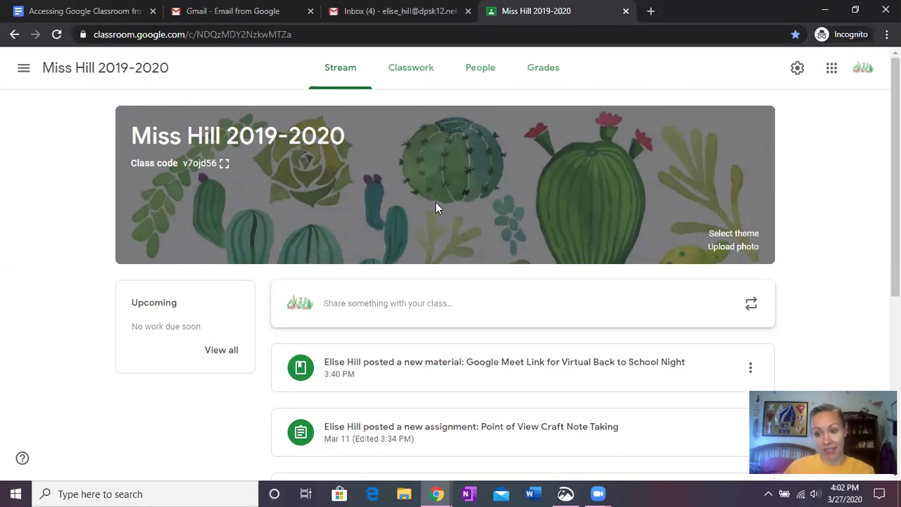
{"action": "left_click", "coordinate": [795, 35]}
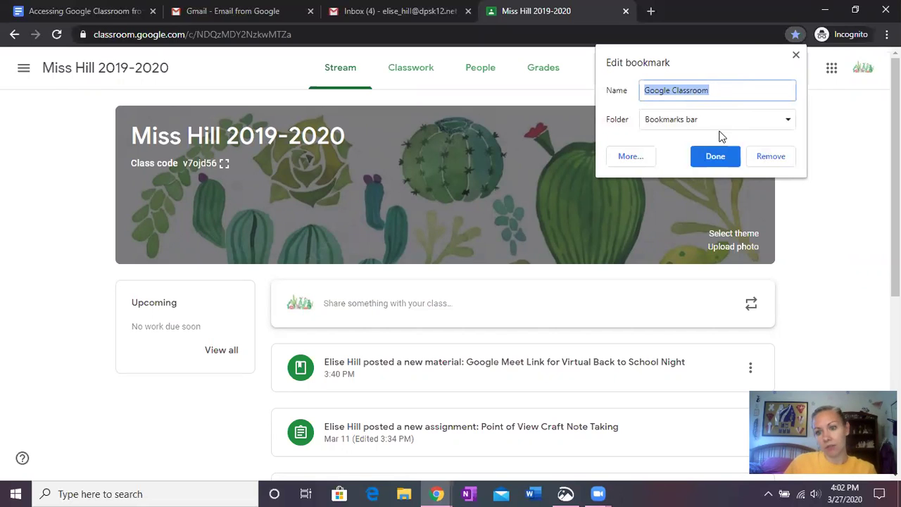
{"action": "left_click", "coordinate": [716, 157]}
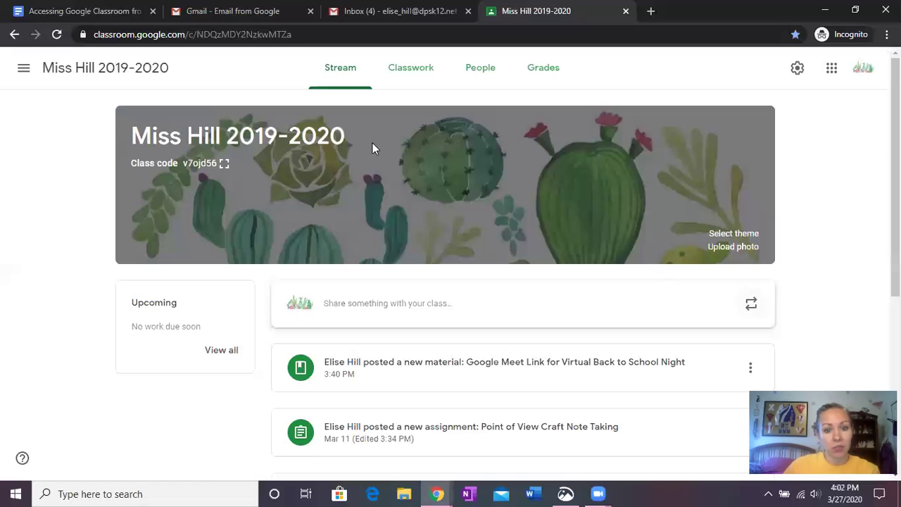
Scroll through the 2019-2020 class Stream posts, then go to the Classwork page.
{"action": "scroll", "coordinate": [473, 178], "scroll_direction": "down", "scroll_amount": 2}
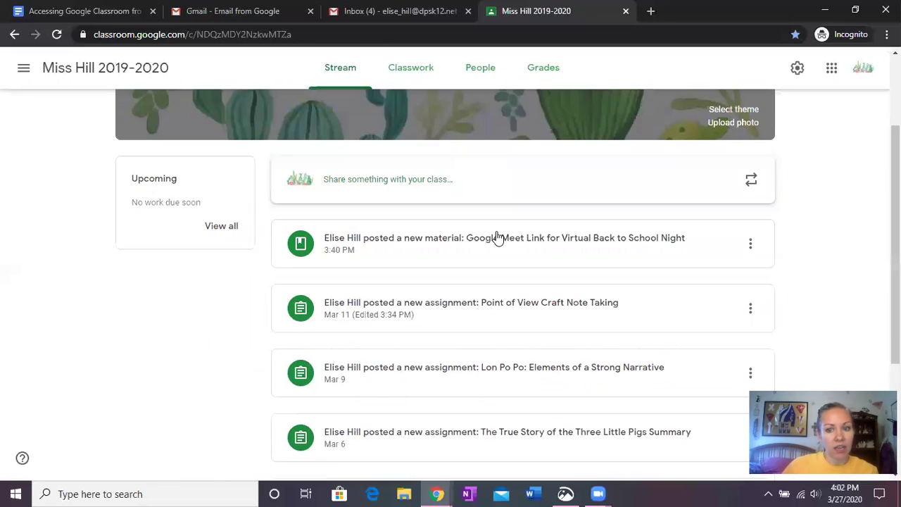
{"action": "scroll", "coordinate": [501, 233], "scroll_direction": "down", "scroll_amount": 1}
{"action": "scroll", "coordinate": [489, 180], "scroll_direction": "down", "scroll_amount": 2}
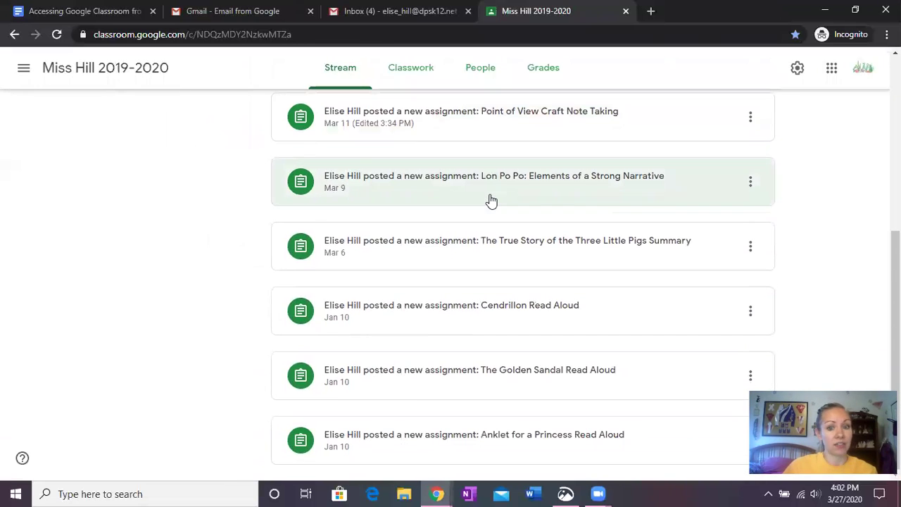
{"action": "scroll", "coordinate": [485, 343], "scroll_direction": "up", "scroll_amount": 5}
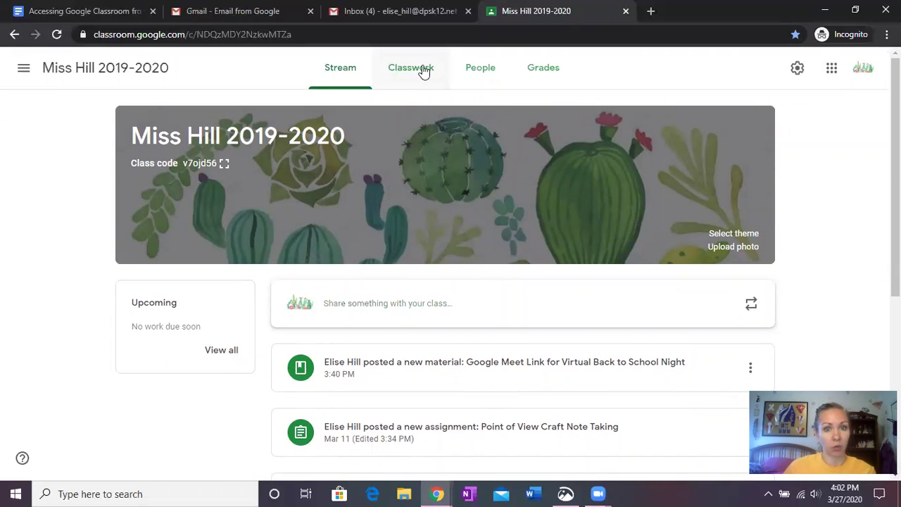
{"action": "left_click", "coordinate": [420, 68]}
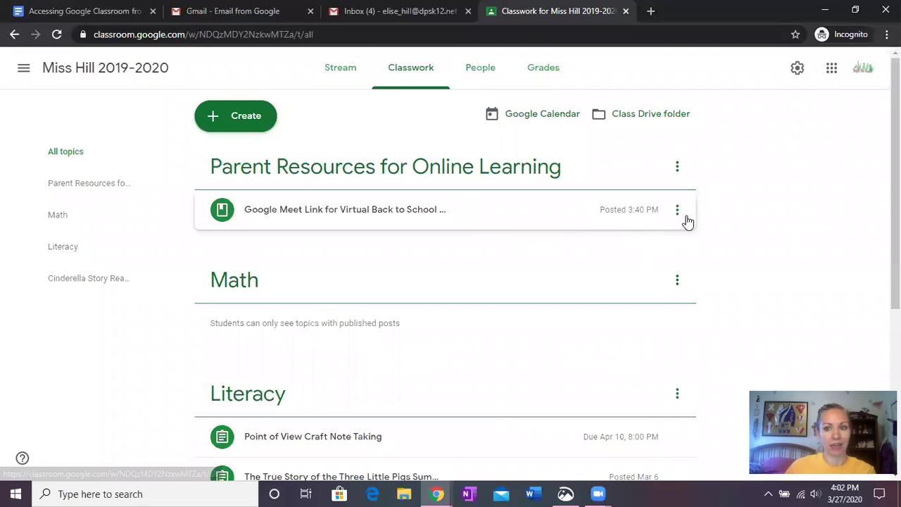
Browse the Classwork topics and expand the Google Meet Link post for the April 7th Back to School Night.
{"action": "scroll", "coordinate": [745, 184], "scroll_direction": "down", "scroll_amount": 4}
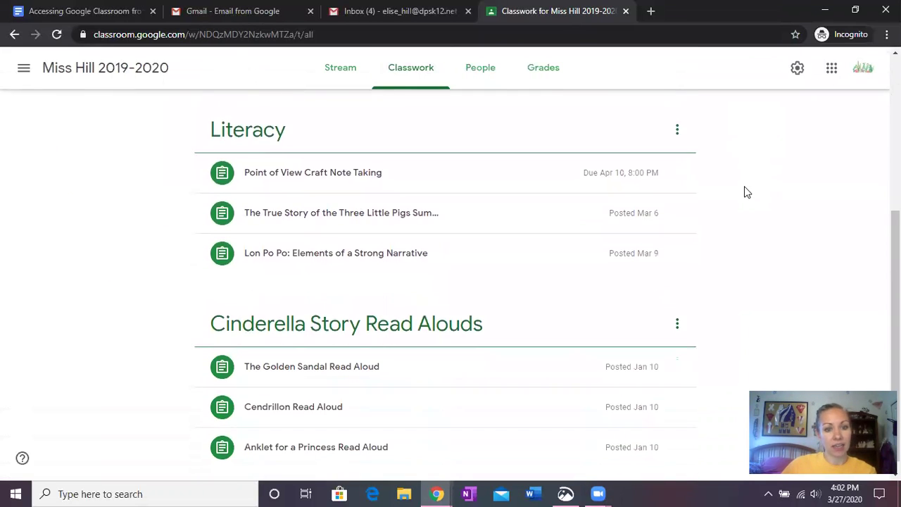
{"action": "scroll", "coordinate": [747, 193], "scroll_direction": "up", "scroll_amount": 1}
{"action": "scroll", "coordinate": [745, 187], "scroll_direction": "up", "scroll_amount": 3}
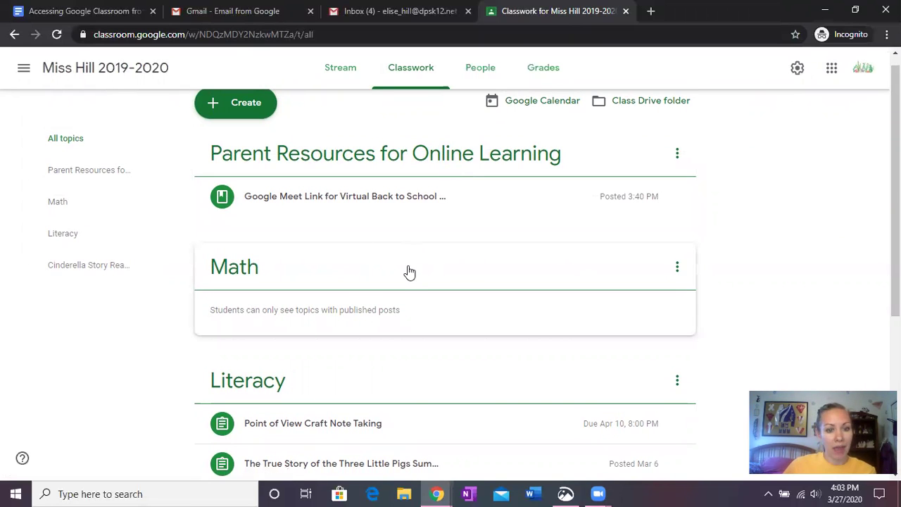
{"action": "scroll", "coordinate": [401, 366], "scroll_direction": "down", "scroll_amount": 1}
{"action": "scroll", "coordinate": [398, 382], "scroll_direction": "down", "scroll_amount": 2}
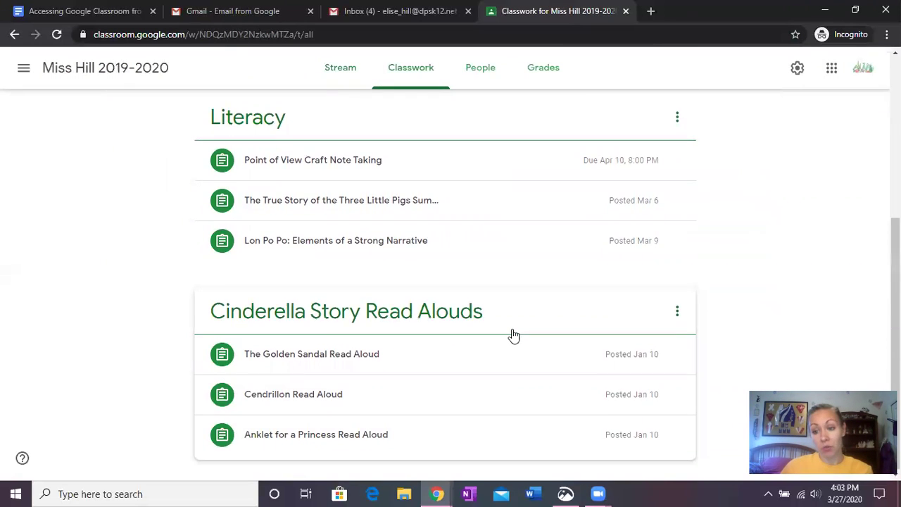
{"action": "scroll", "coordinate": [513, 336], "scroll_direction": "up", "scroll_amount": 3}
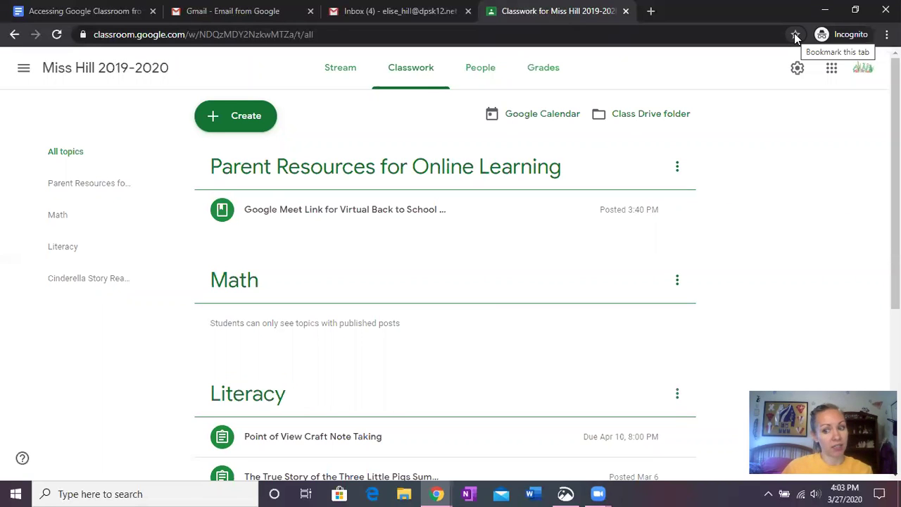
{"action": "left_click", "coordinate": [326, 217]}
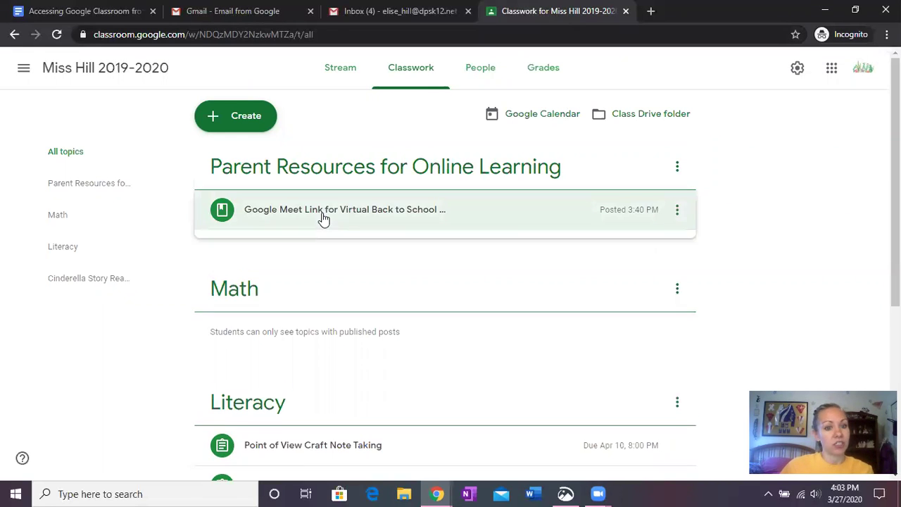
{"action": "scroll", "coordinate": [419, 211], "scroll_direction": "down", "scroll_amount": 1}
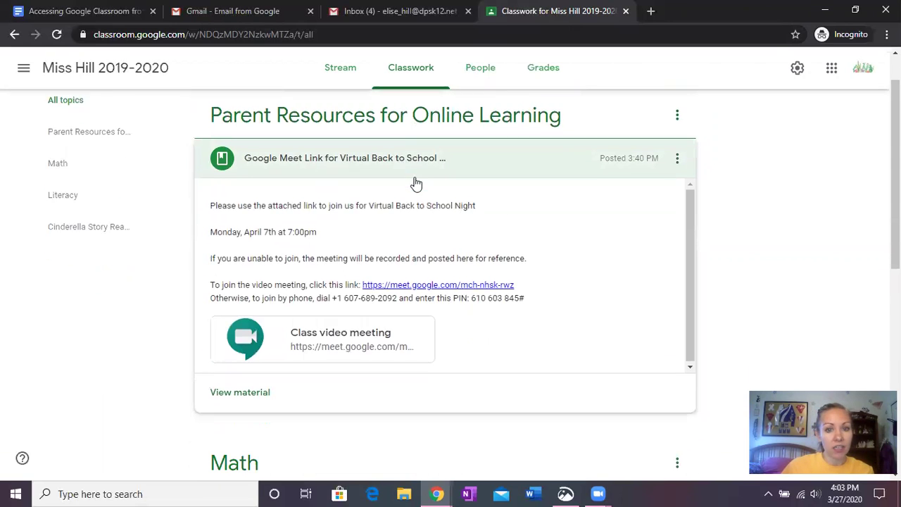